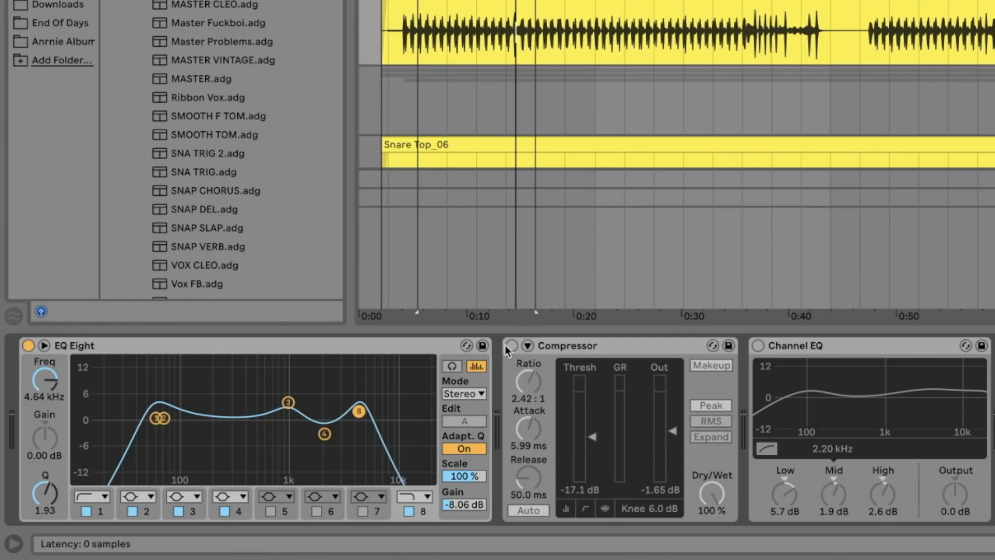
Activate the Compressor and the Channel EQ in the kick track's effect chain.
left_click(510, 345)
key("space")
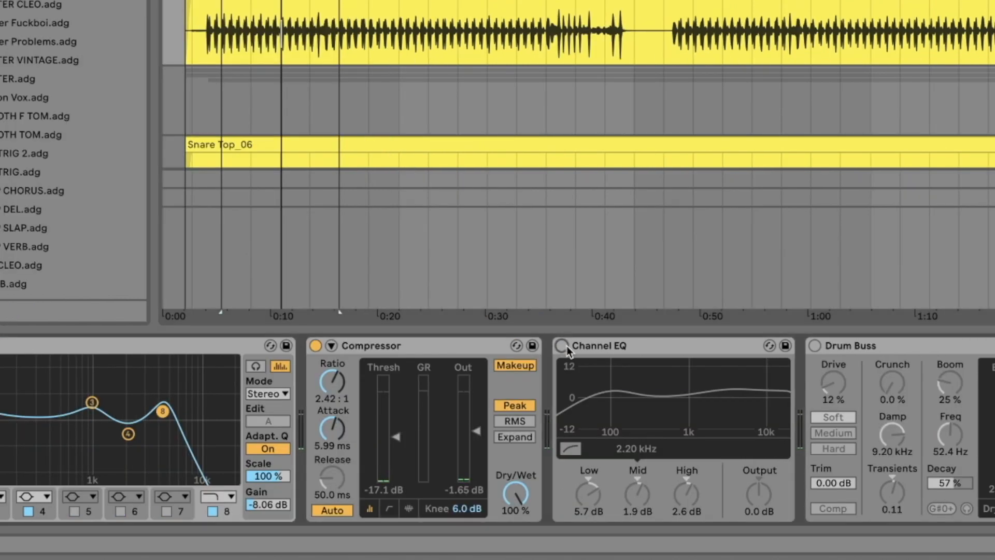
left_click(758, 345)
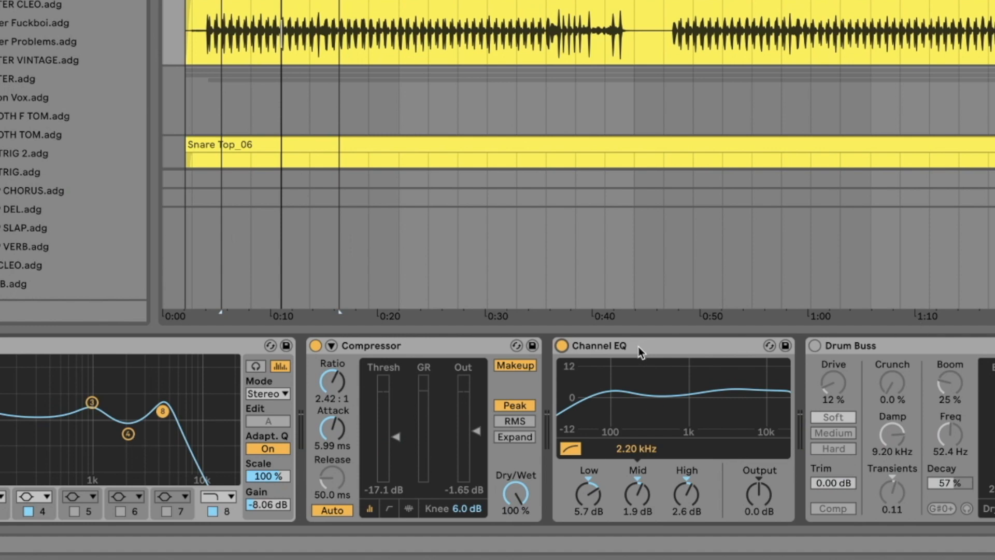
Play the kick and compare its sound with the Channel EQ bypassed and active.
key("space")
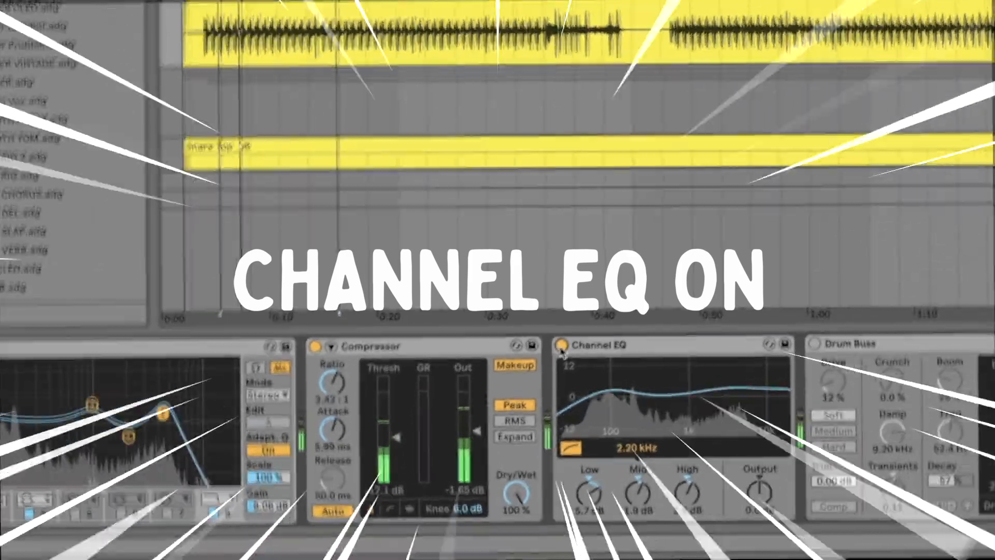
left_click(561, 345)
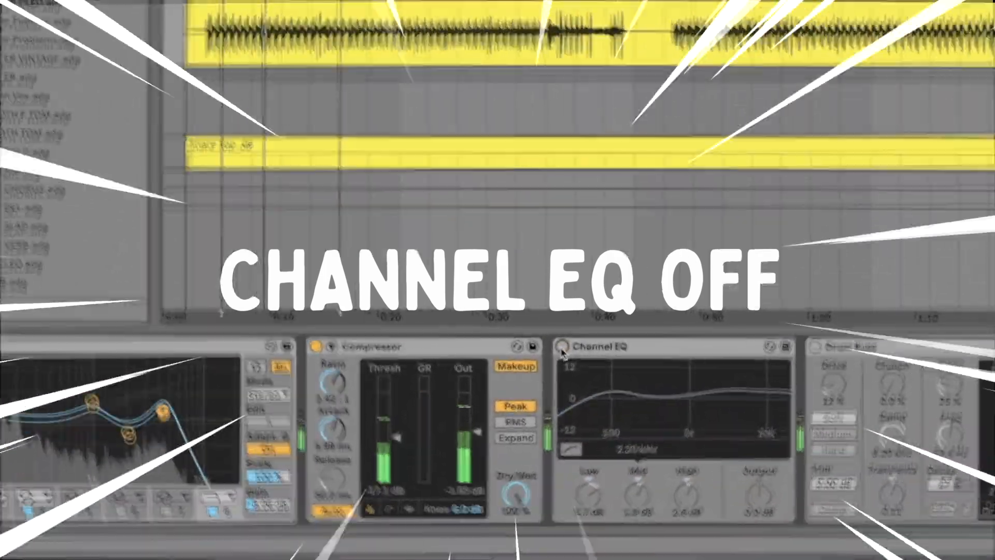
left_click(561, 346)
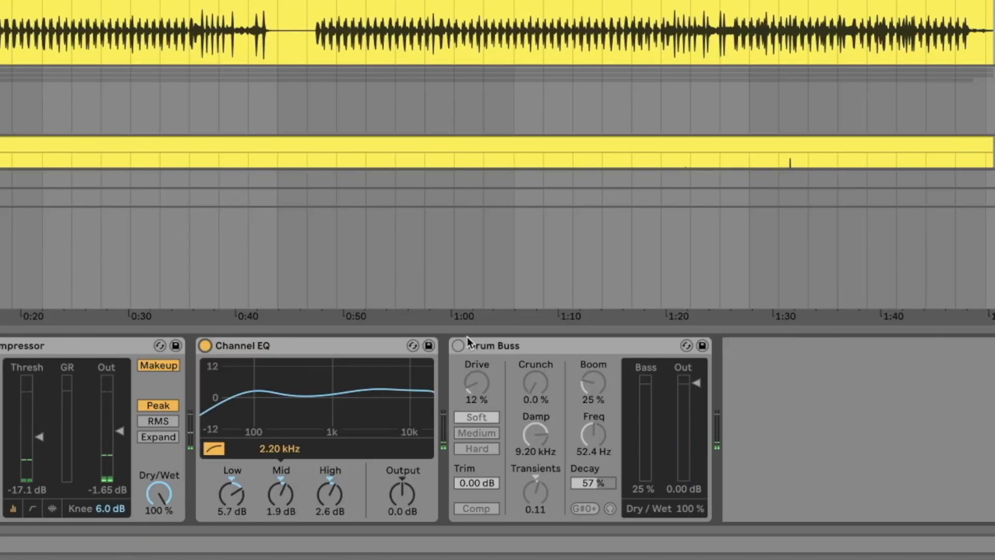
Activate Drum Buss on the kick track, comparing the sound with it bypassed and switched back on.
left_click(458, 346)
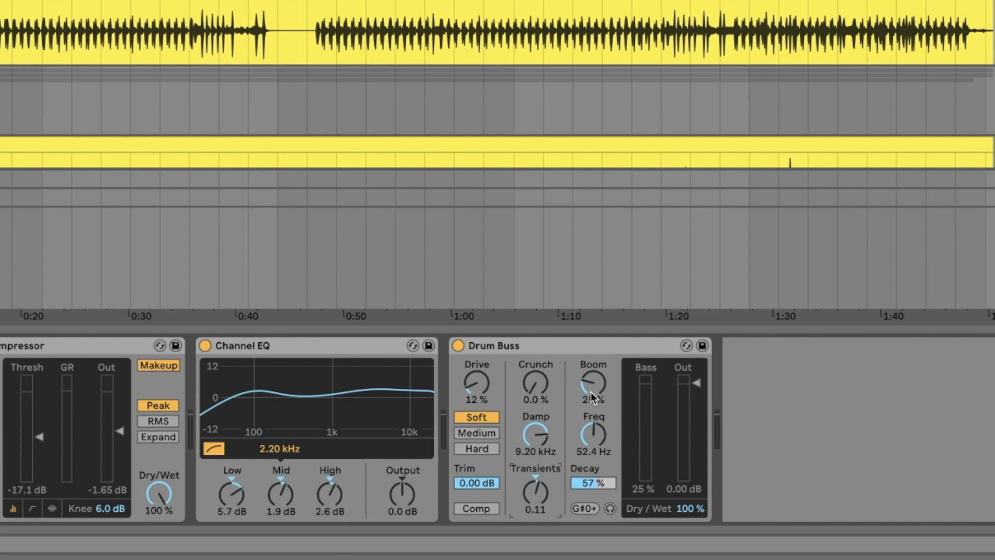
left_click(458, 346)
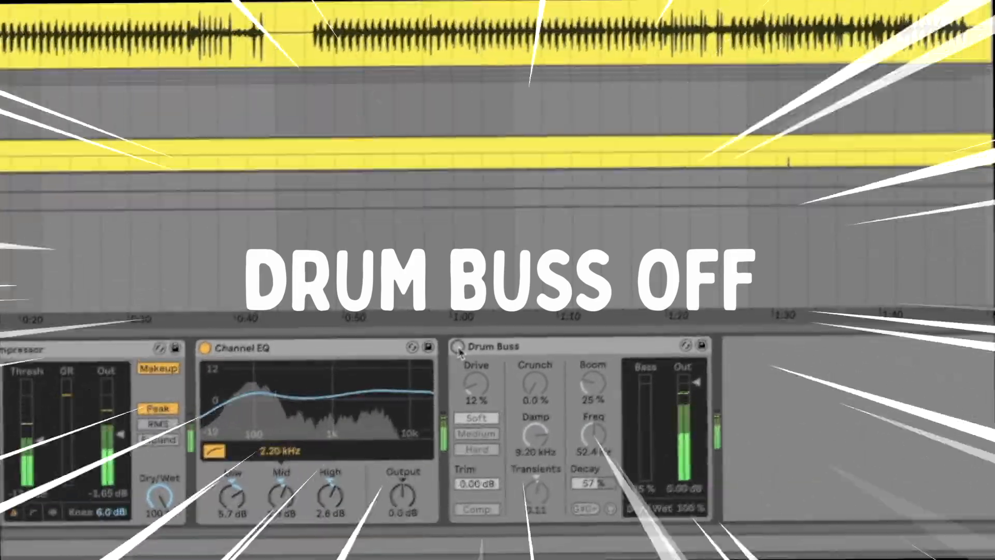
left_click(458, 346)
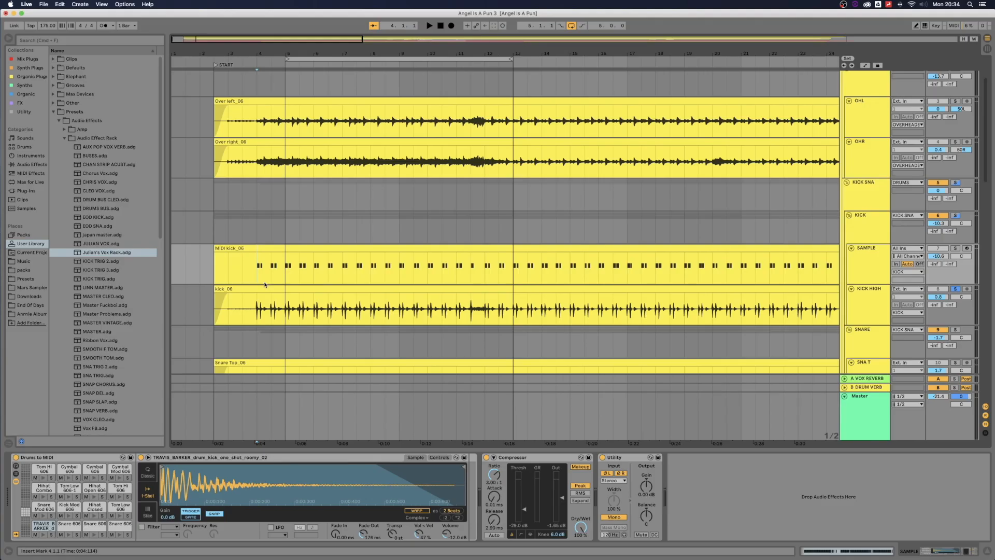
Convert the drums in the kick_06 audio clip to a new MIDI track and unfold that track.
left_click(266, 289)
right_click(234, 284)
right_click(238, 283)
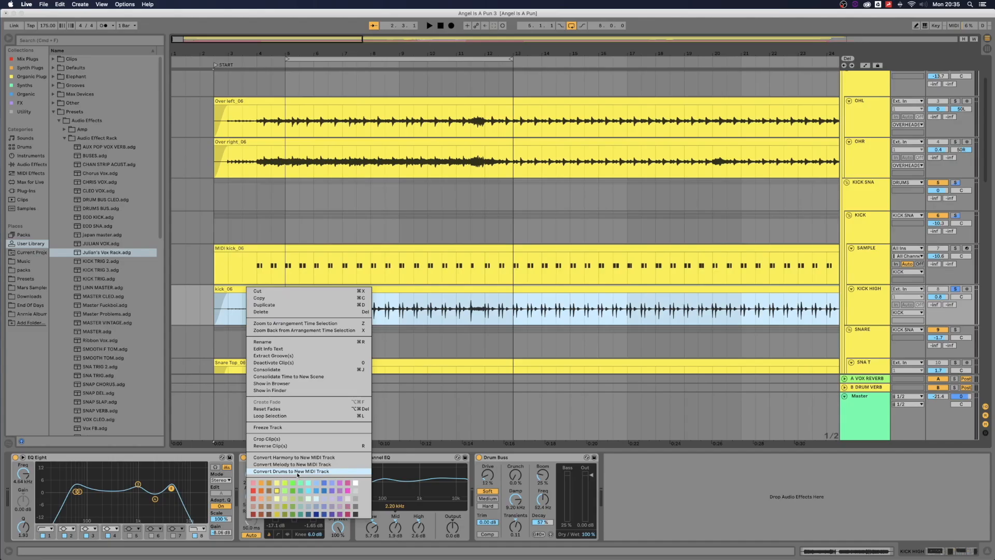
left_click(171, 442)
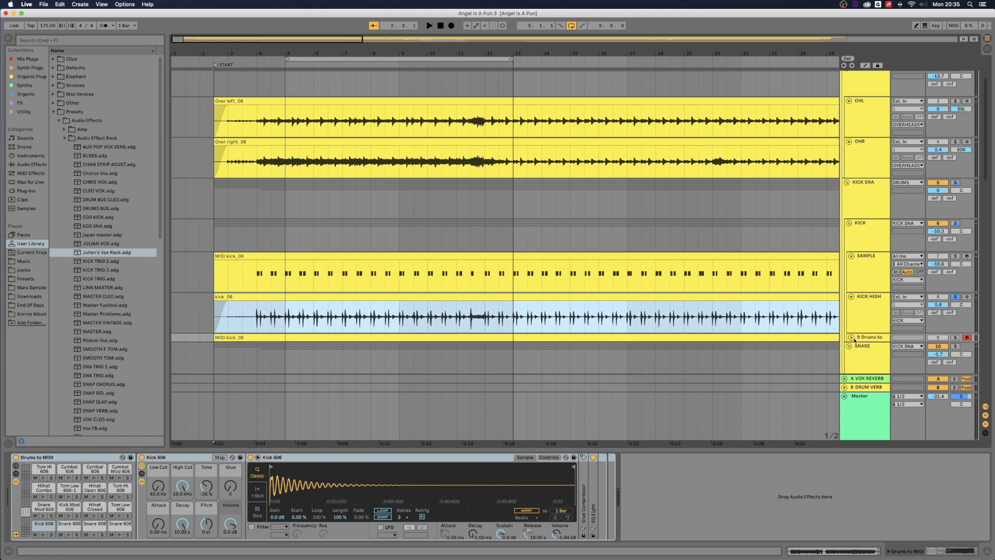
left_click(851, 338)
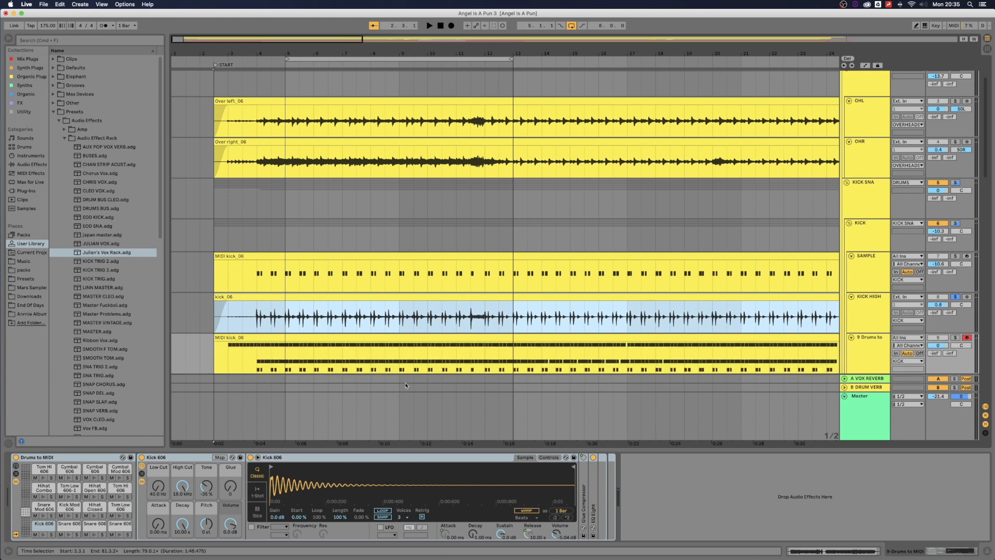
Open the converted MIDI clip and delete all its snare and closed hi-hat notes, keeping only the Kick 606 notes.
scroll(334, 365, "down", 5)
scroll(340, 340, "down", 1)
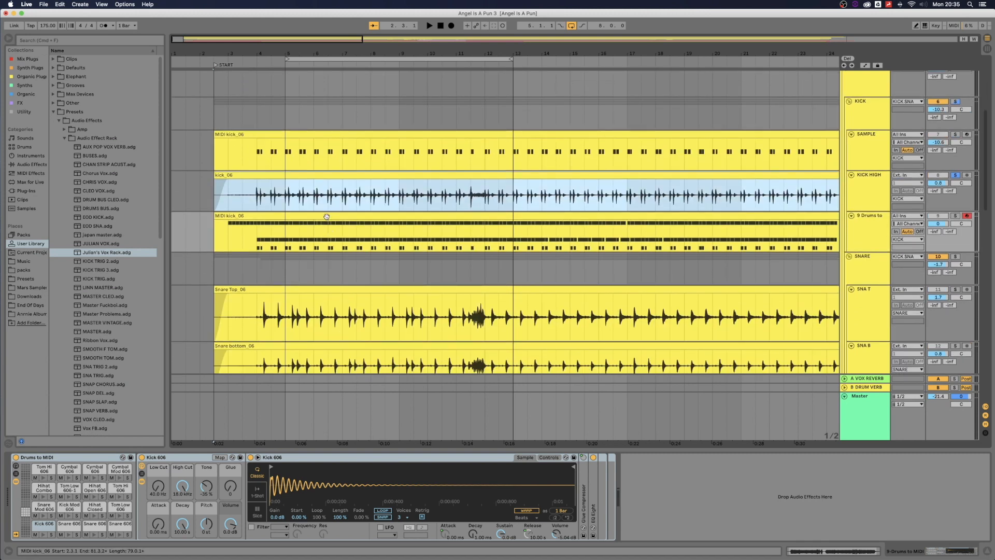
double_click(327, 216)
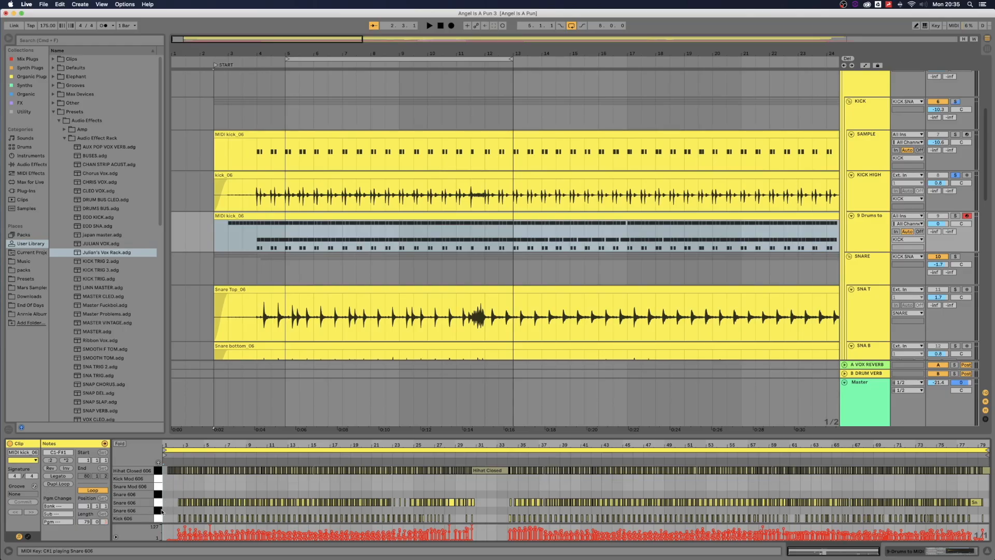
left_click(159, 502)
left_click(156, 469, "shift")
key("Delete")
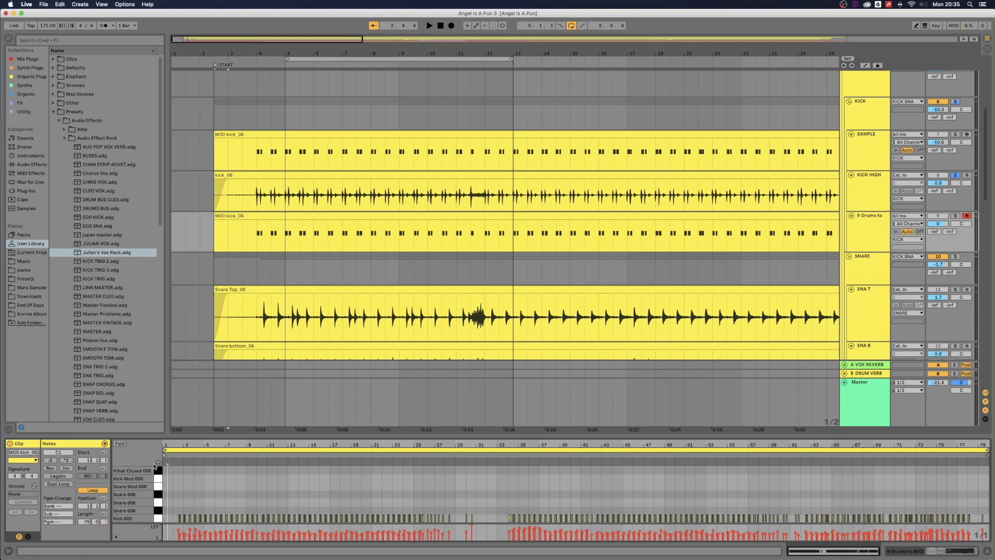
Show the converted drum track's devices, solo the track and play back its kick notes.
scroll(852, 320, "down", 2)
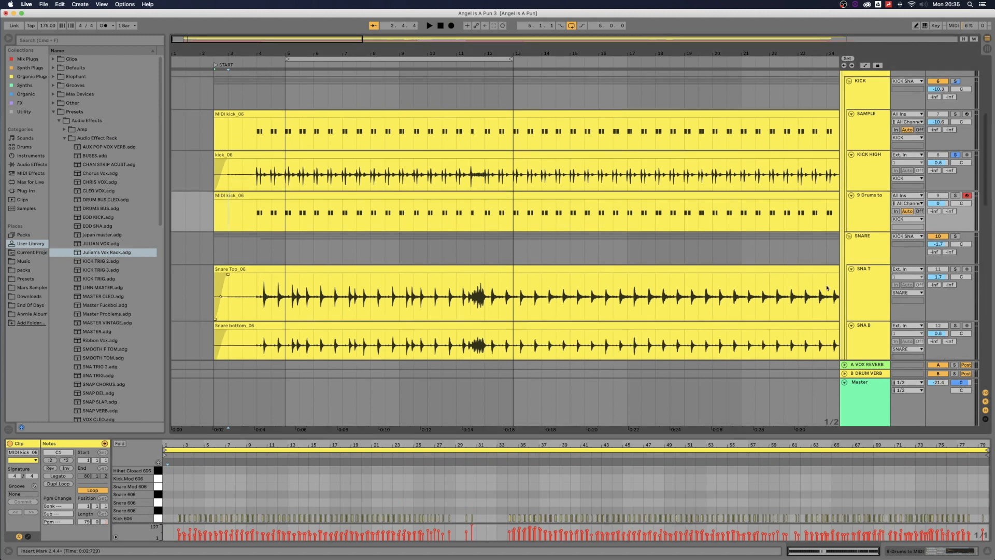
scroll(828, 288, "up", 1)
key("shift+Tab")
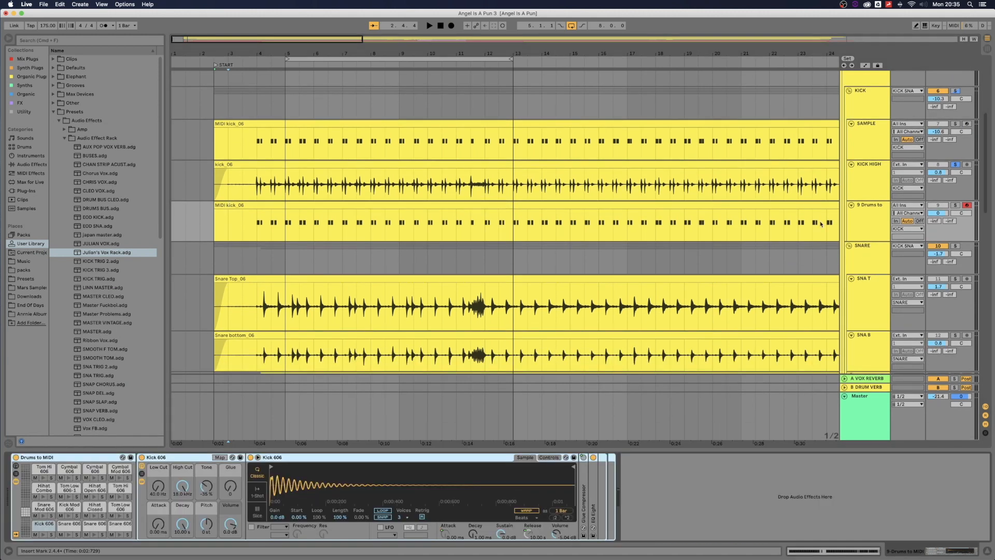
left_click(955, 206)
key("space")
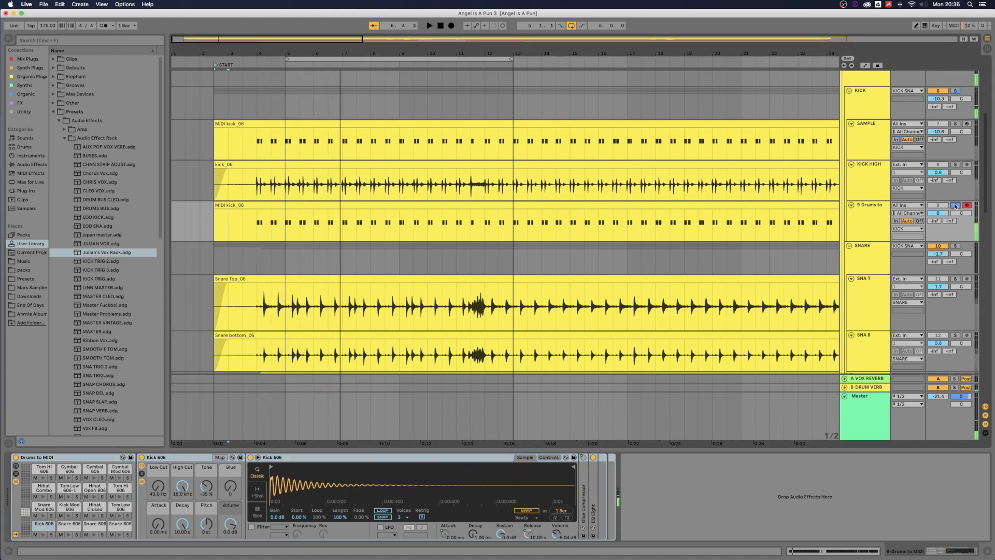
Switch to Splice and load TRAVIS_BARKER_drum_kick_one_shot_roomy_03.wav onto the Kick 606 pad of the converted track's drum rack.
mouse_move(981, 237)
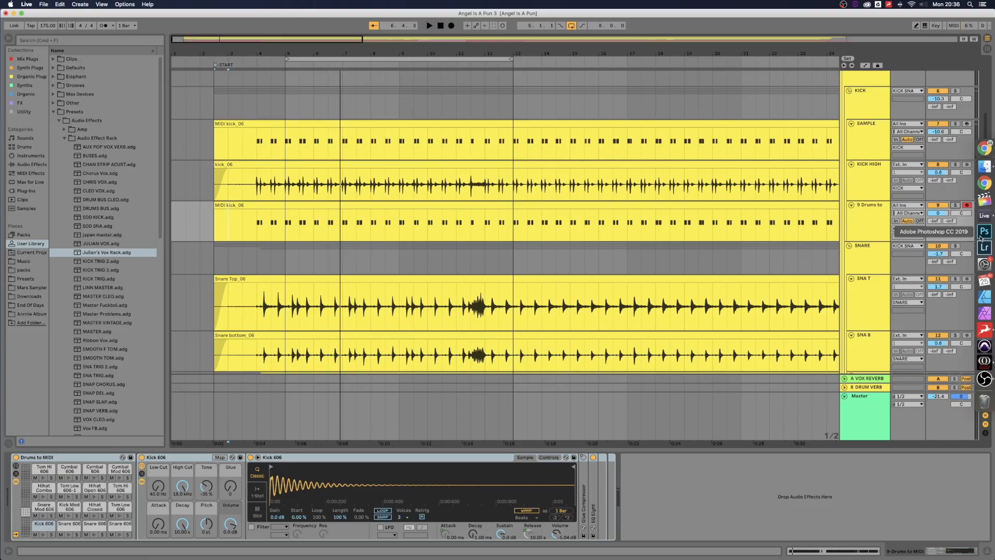
key("super+space")
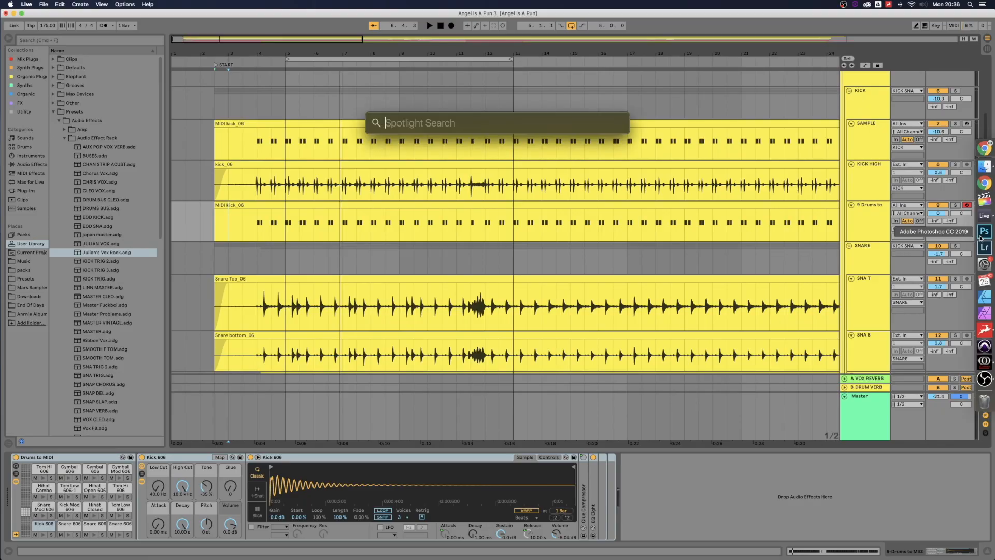
key("Return")
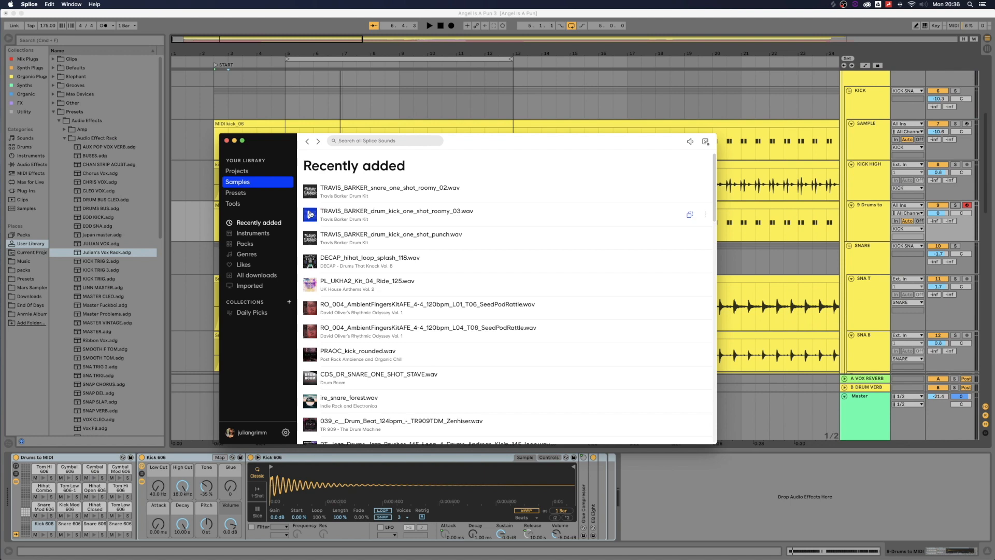
left_click_drag(310, 214, 39, 524)
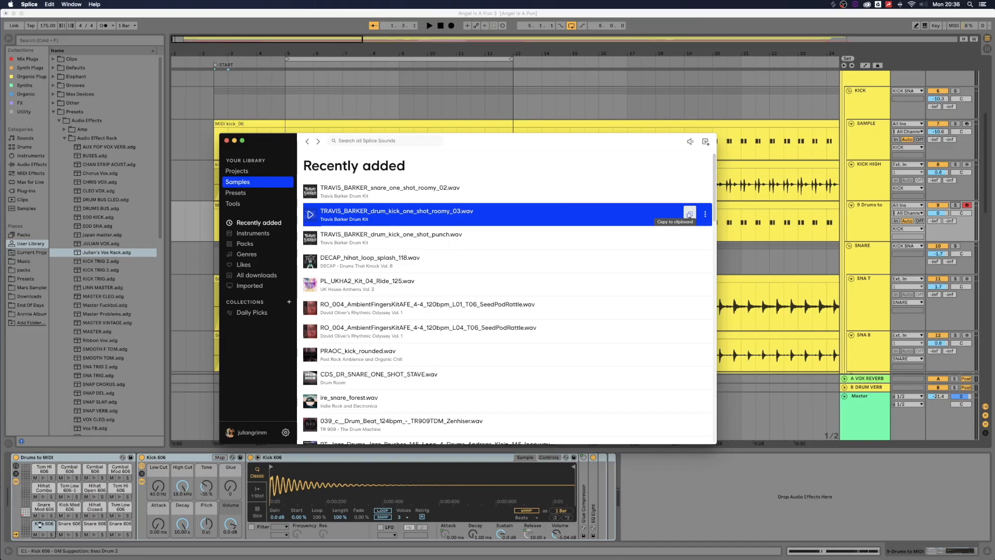
left_click(211, 314)
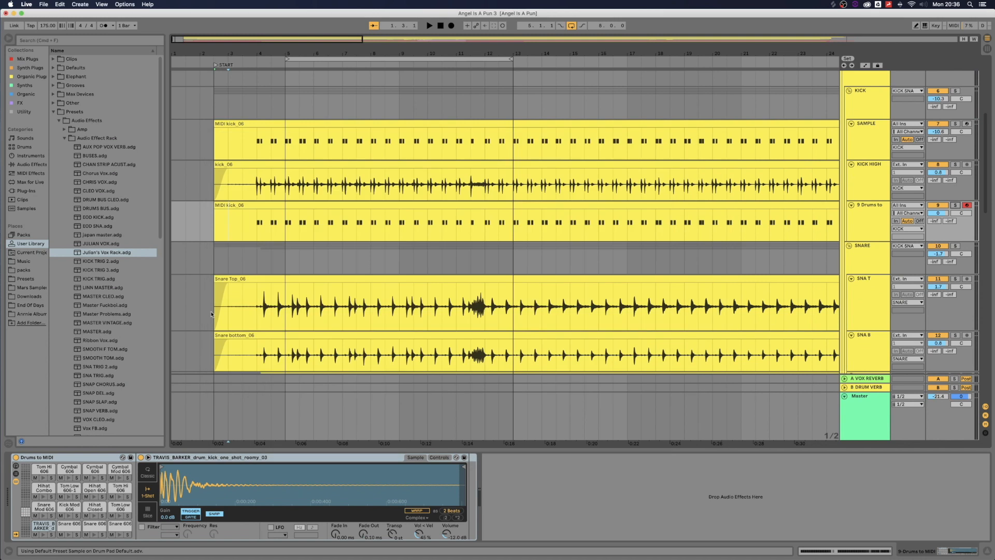
Select all kick notes in the converted MIDI clip and raise their velocities to the maximum of 127.
double_click(335, 203)
left_click(246, 477)
key("super+a")
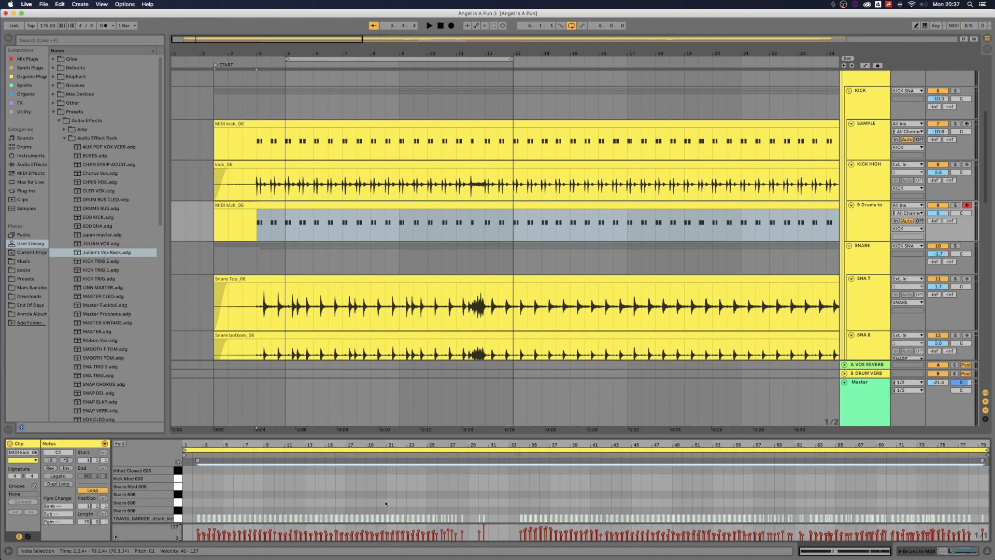
left_click(337, 535)
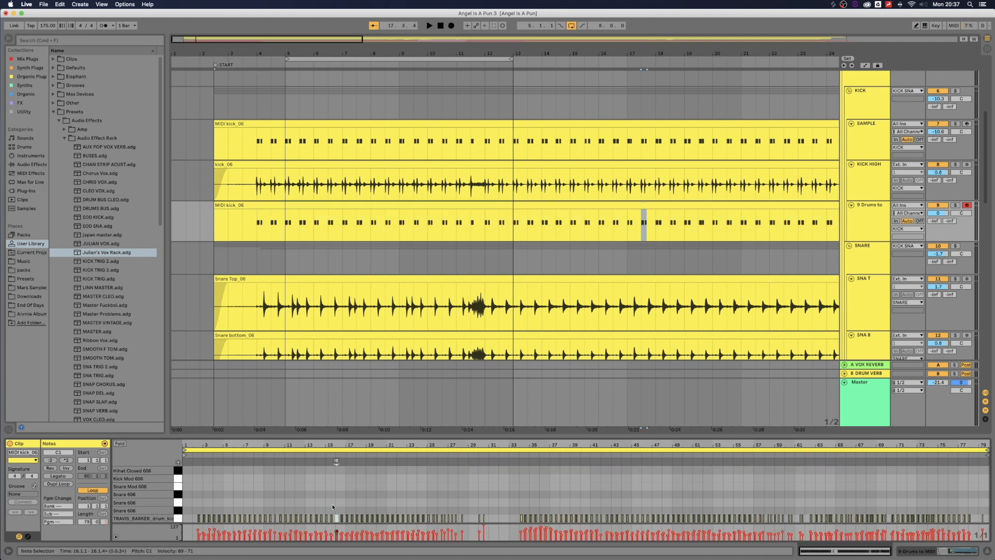
key("super+a")
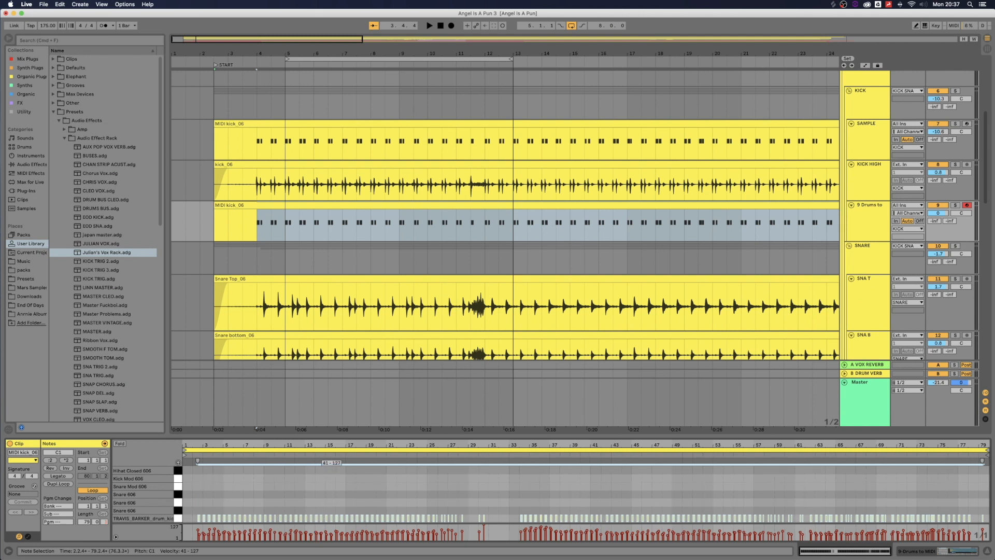
left_click_drag(323, 530, 322, 518)
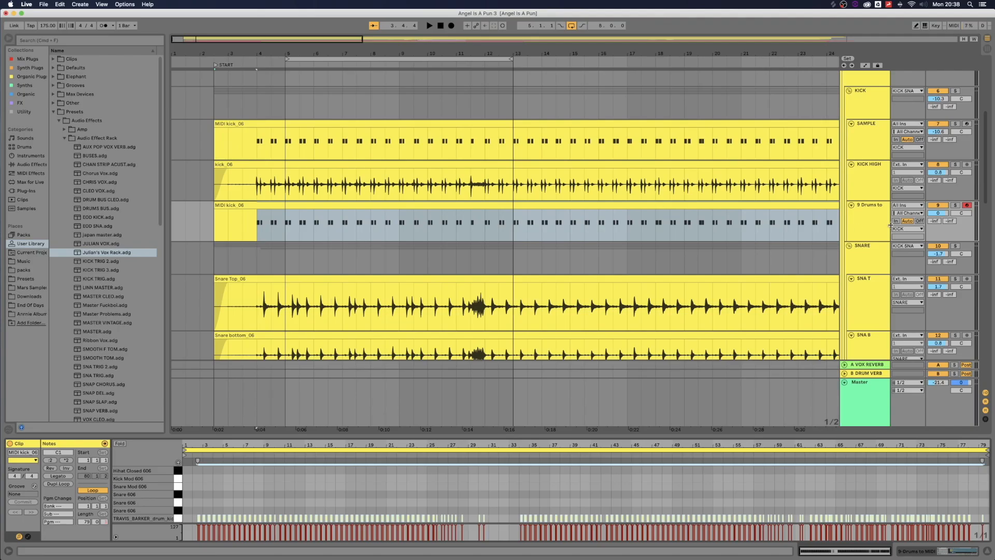
Delete the converted drum MIDI track and select the existing SAMPLE track in the KICK group.
left_click(871, 218)
key("Delete")
left_click(869, 124)
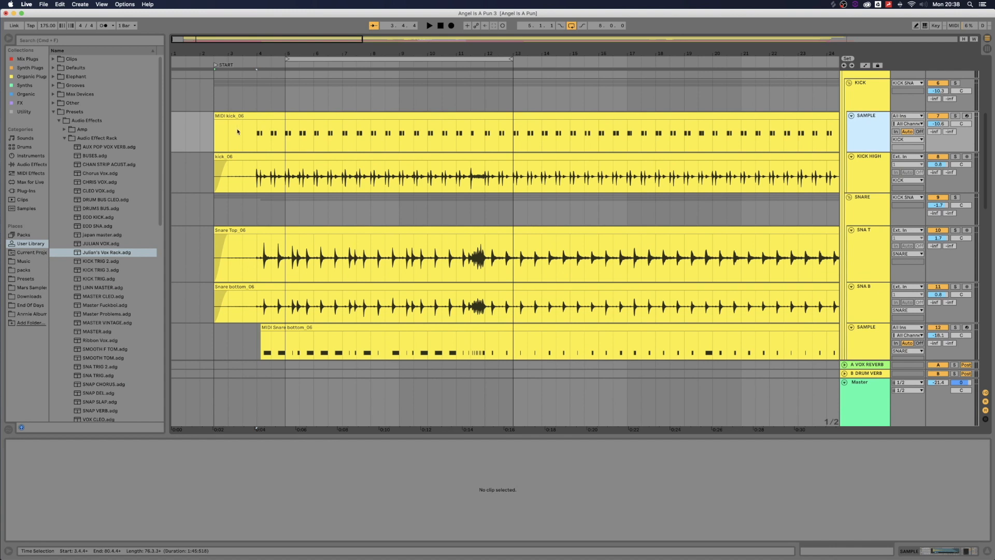
Examine closely how the SAMPLE track's MIDI kick notes line up with the kick_06 transients around bar 6.
left_click(257, 134)
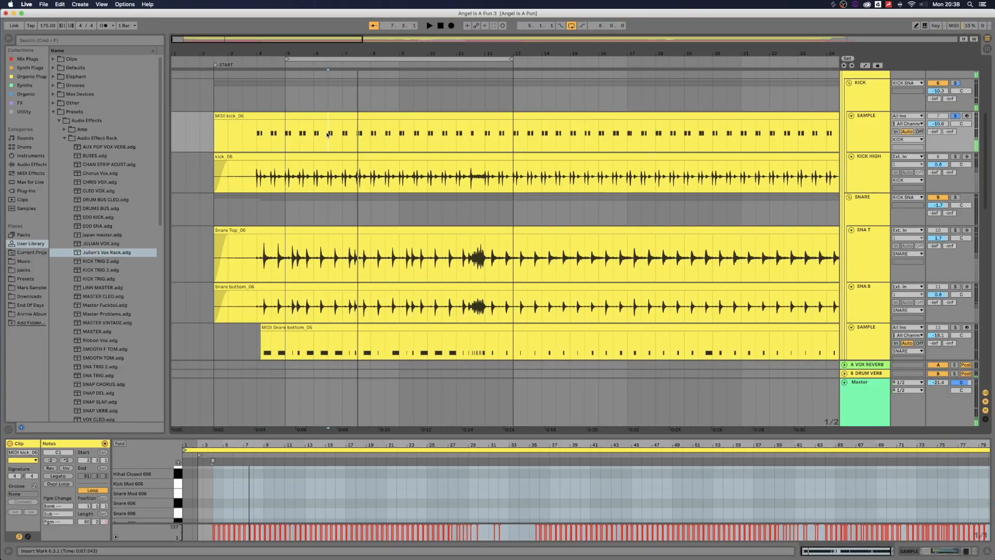
left_click(328, 134)
key("plus")
key("plus")
key("plus")
key("plus")
key("plus")
key("plus")
key("plus")
key("plus")
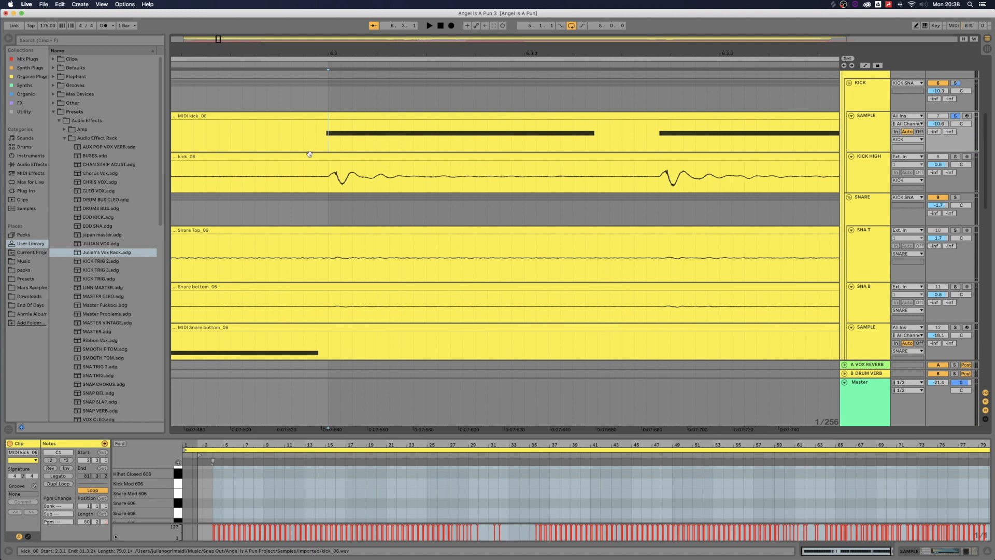
scroll(642, 193, "right", 3)
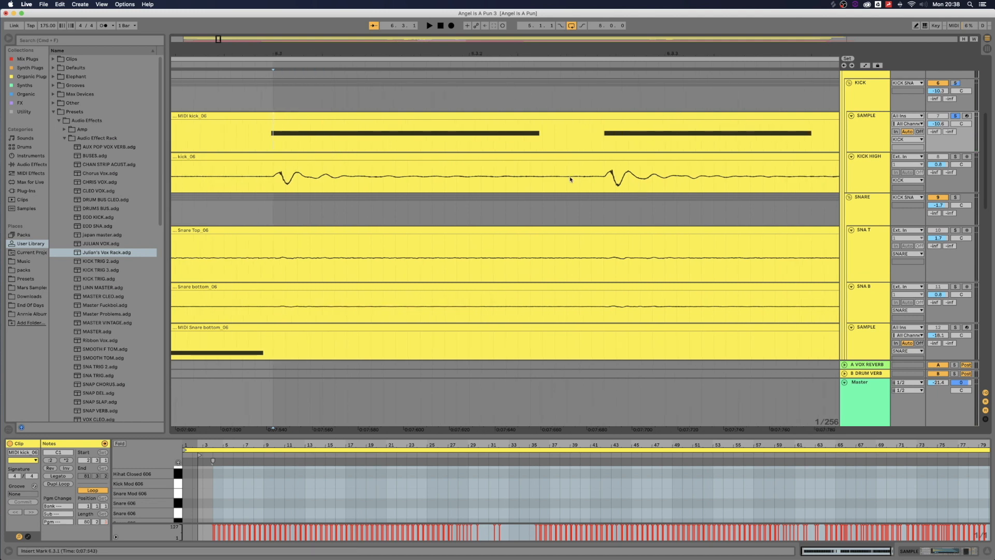
key("minus")
key("minus")
key("minus")
key("minus")
key("minus")
key("minus")
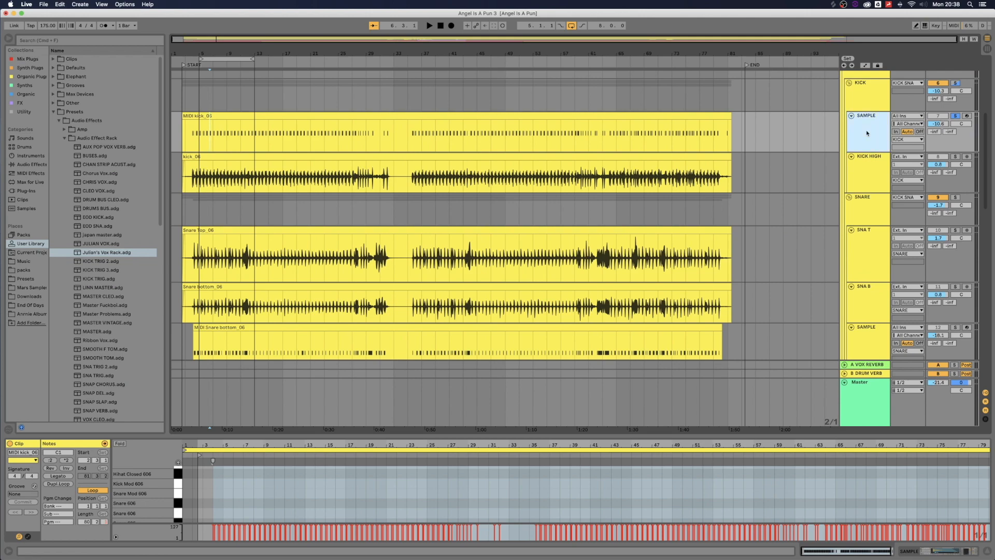
Show the kick SAMPLE track's device chain and turn off its Utility.
left_click(867, 133)
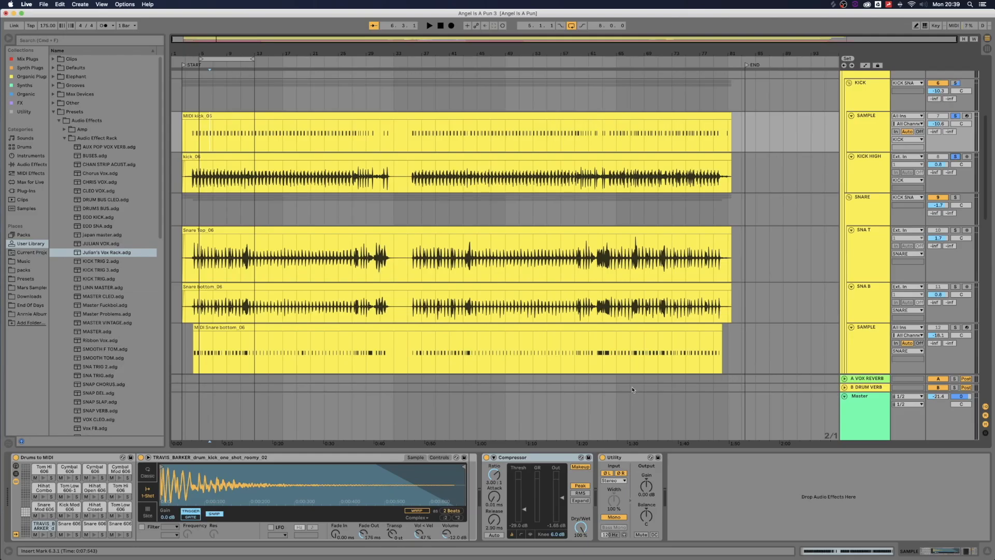
left_click(603, 458)
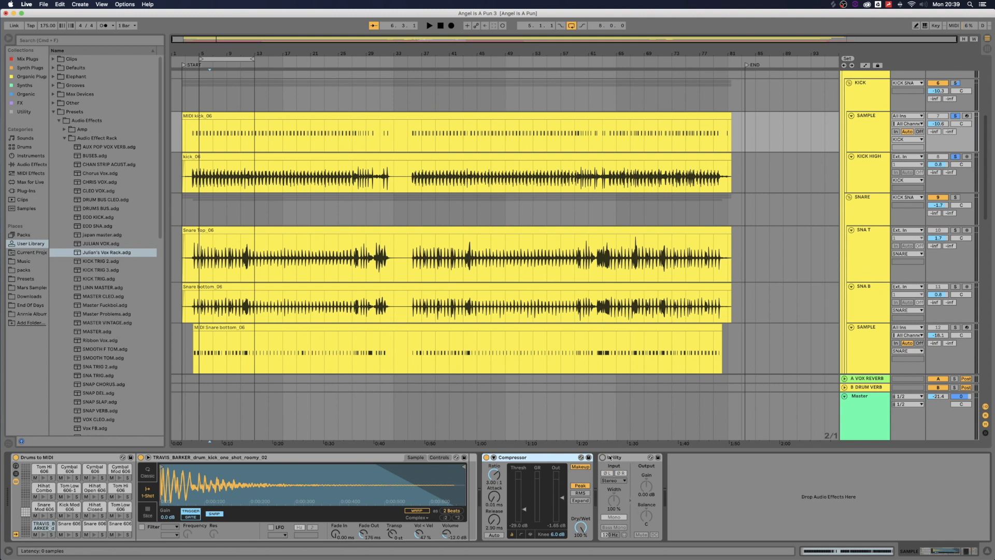
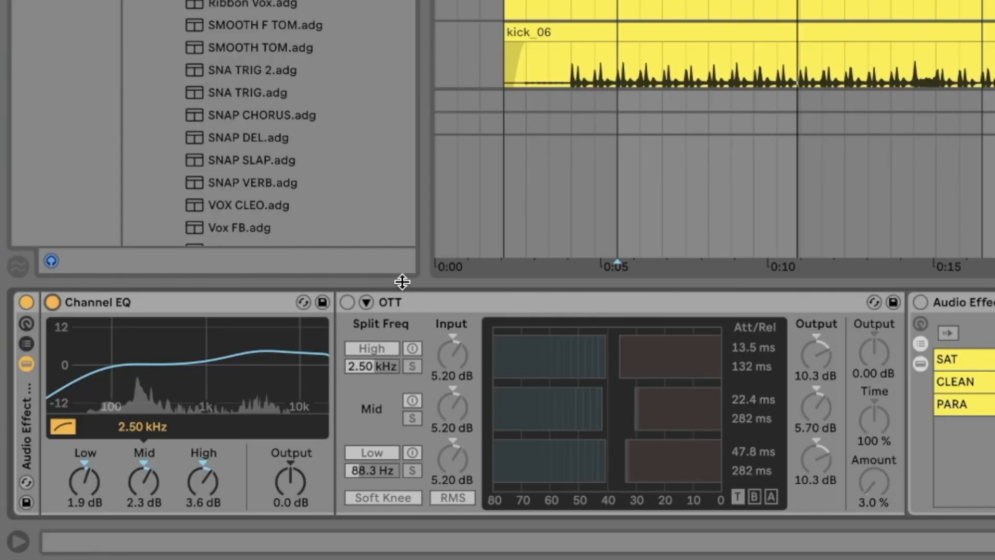
Turn on OTT in the DRUMS bus rack and play the drums with it on and off to compare.
left_click(478, 308)
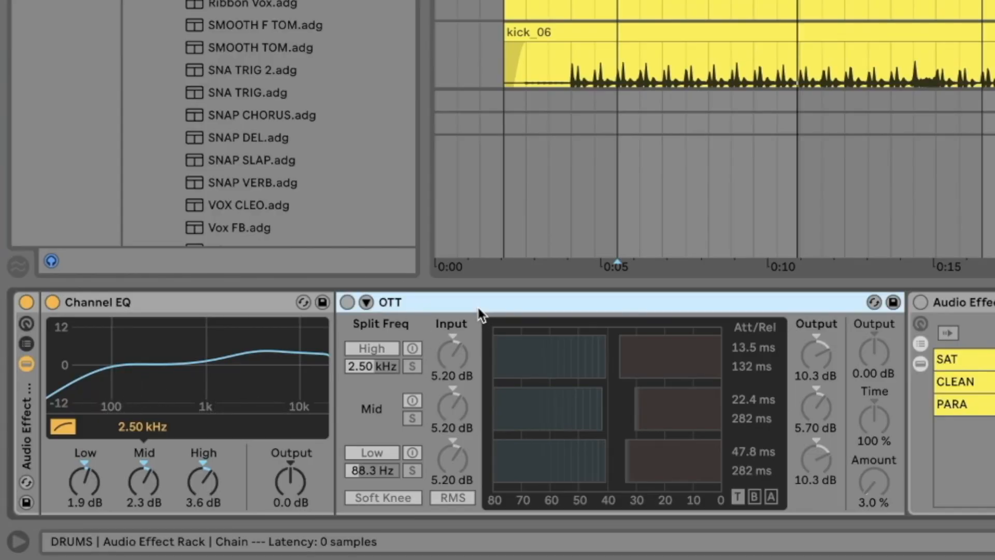
left_click(347, 302)
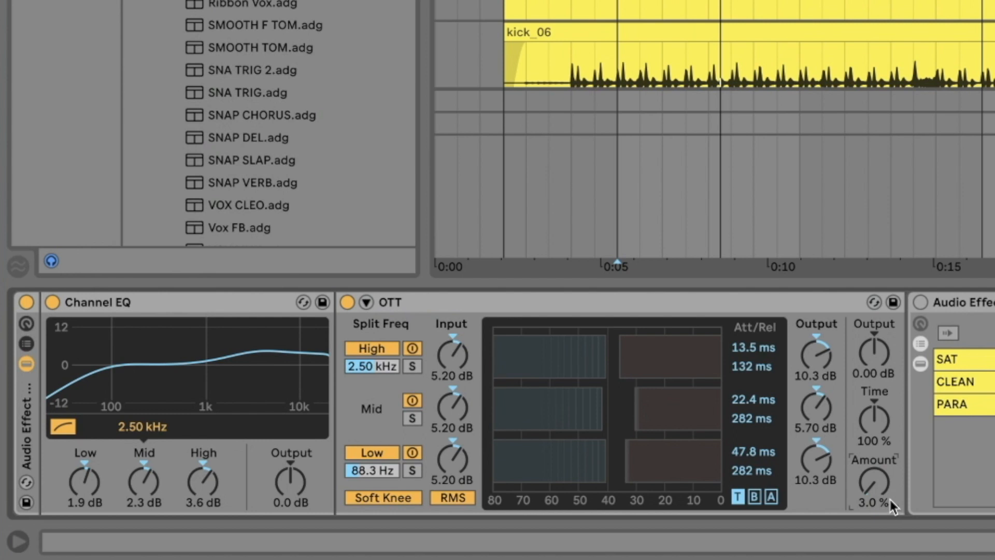
left_click(347, 302)
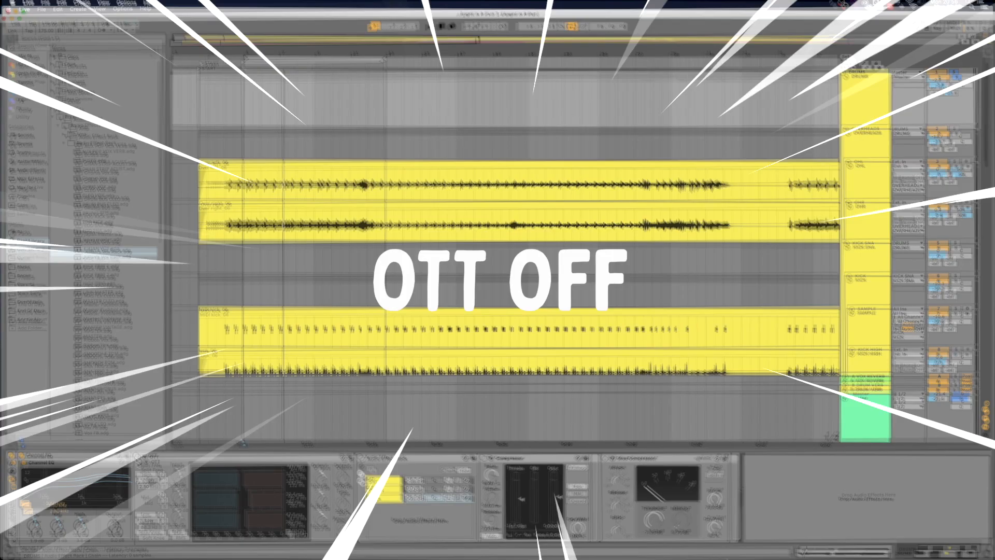
key("space")
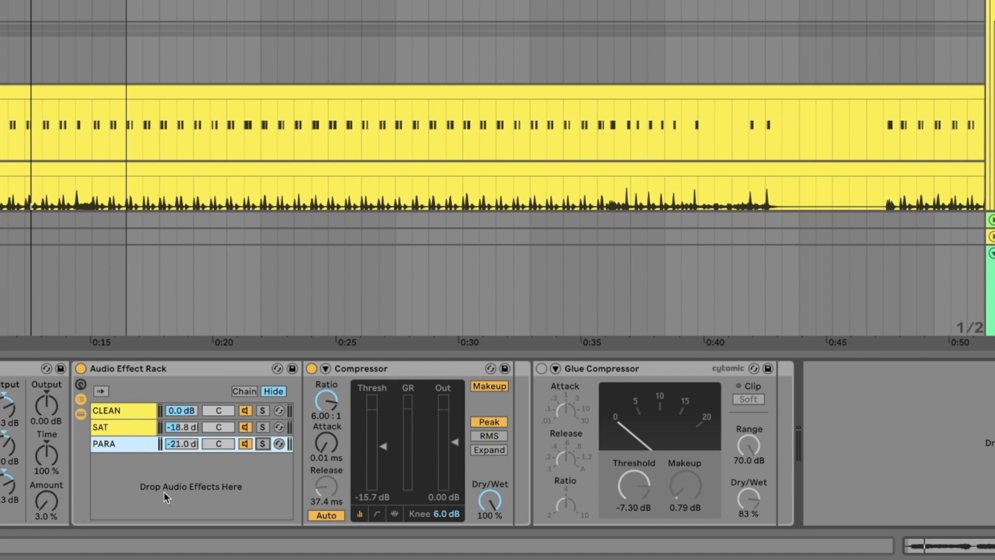
Inspect the parallel rack's CLEAN and SAT chains, then compare CLEAN soloed alone with CLEAN and SAT soloed together.
left_click(132, 410)
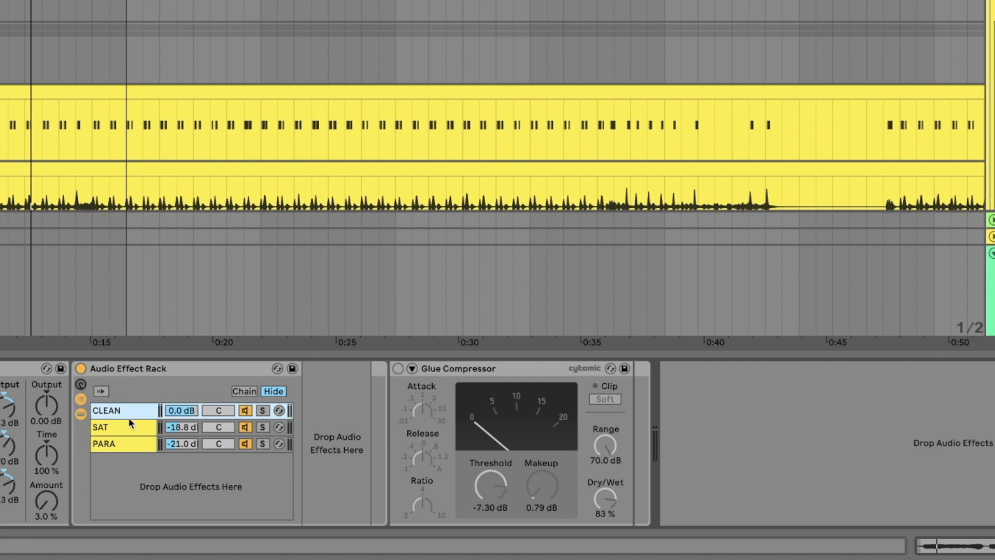
left_click(131, 432)
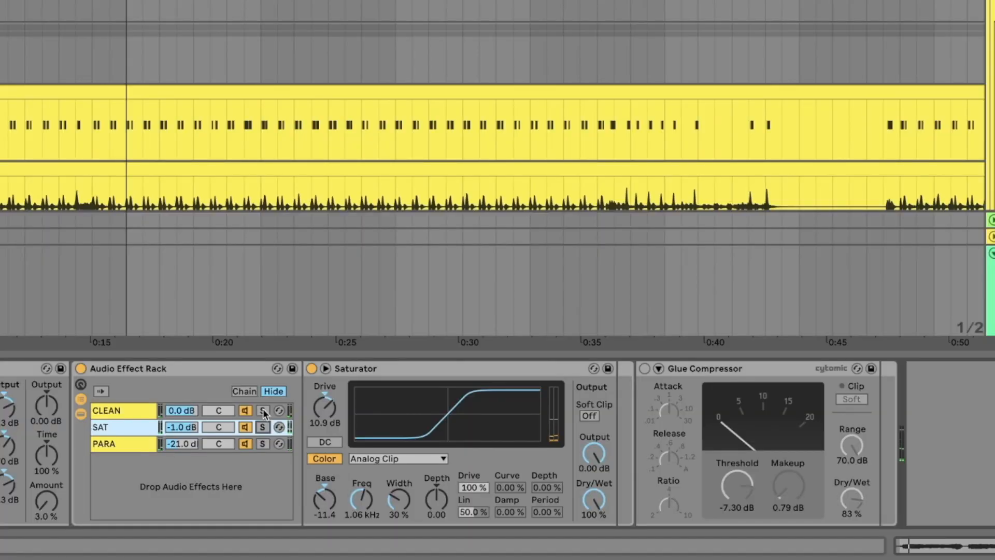
left_click(262, 410)
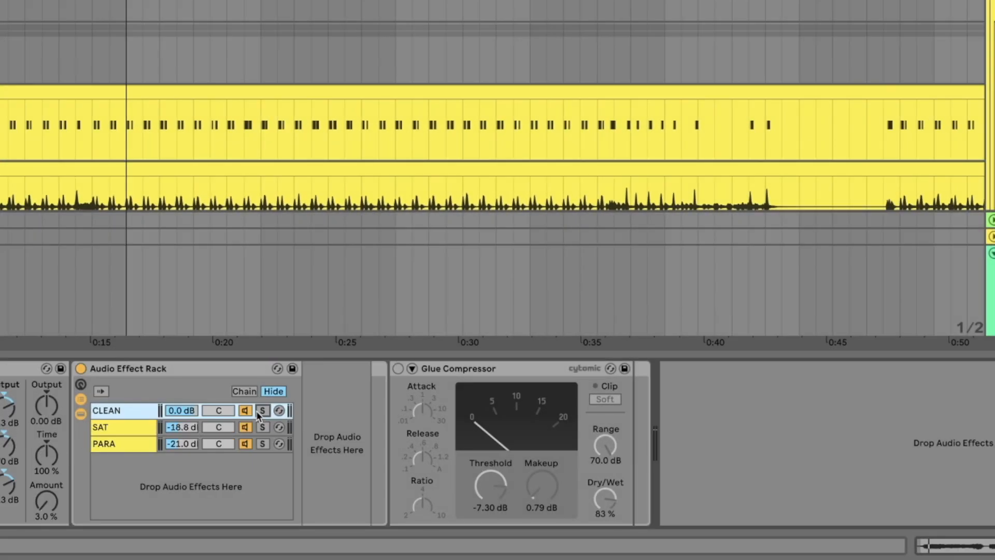
left_click(262, 426, "ctrl")
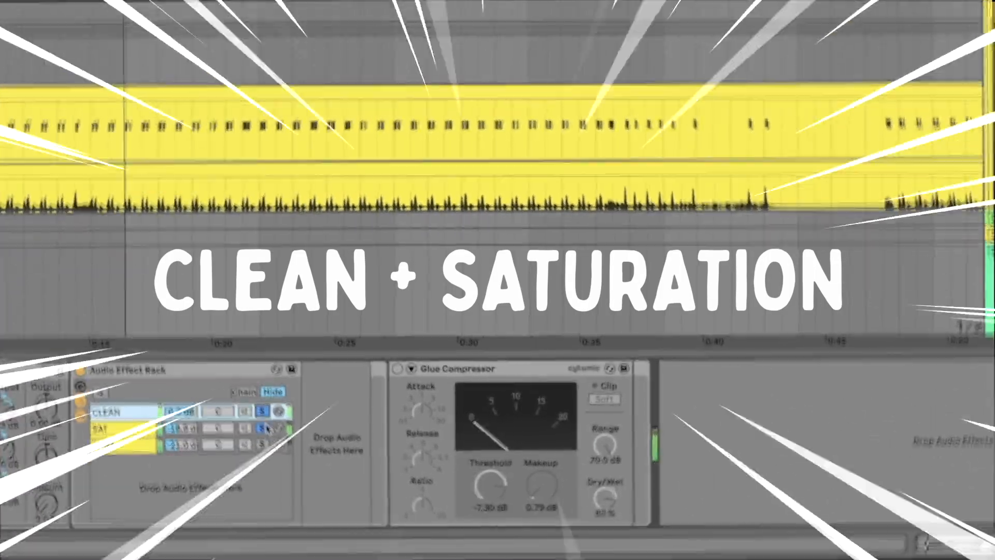
left_click(264, 427)
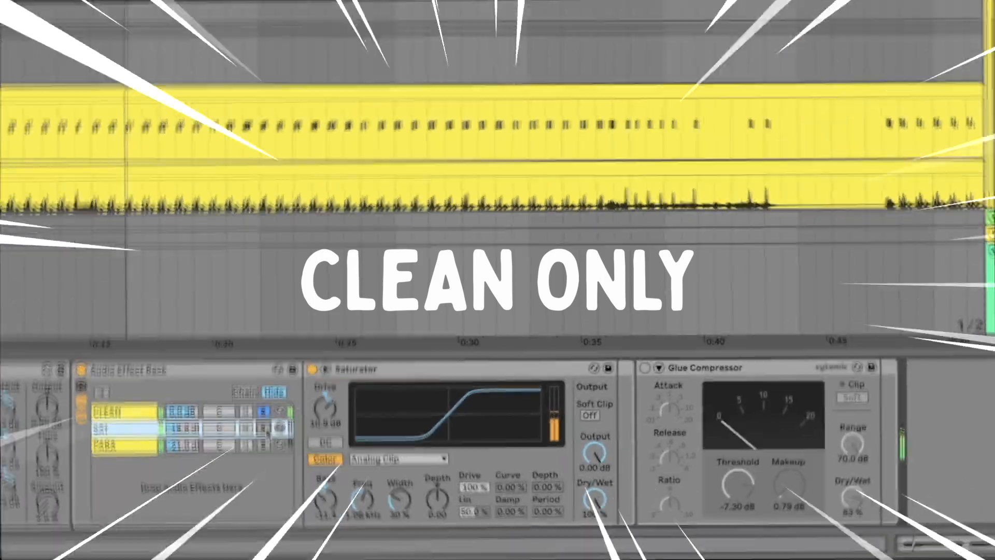
left_click(263, 425, "ctrl")
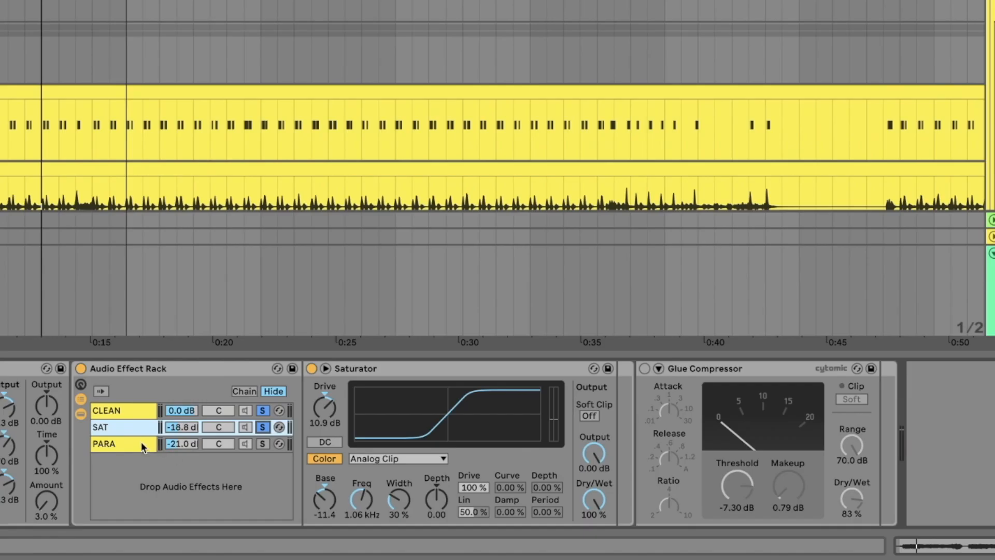
Show the PARA chain's Compressor and compare the drums with the PARA chain active and muted.
left_click(141, 445)
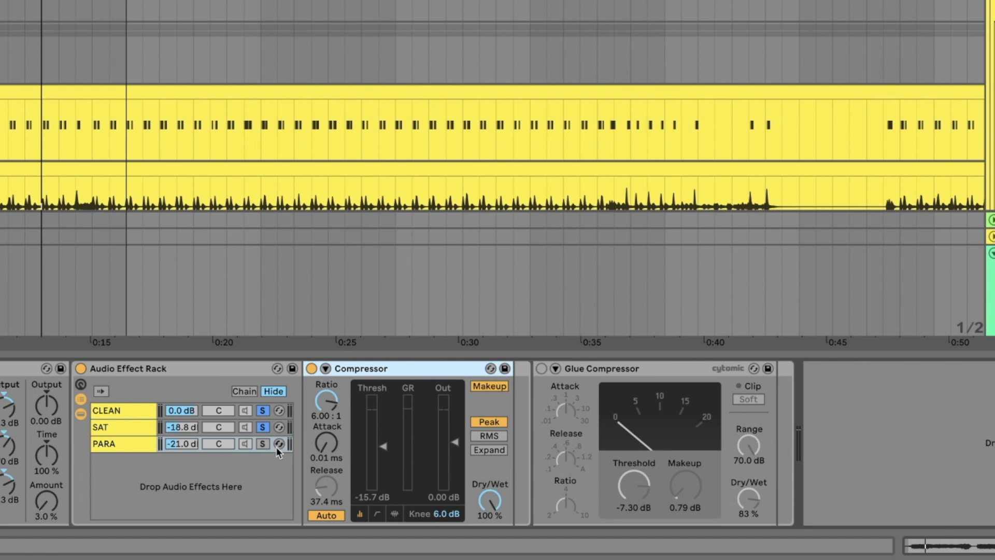
left_click(263, 444)
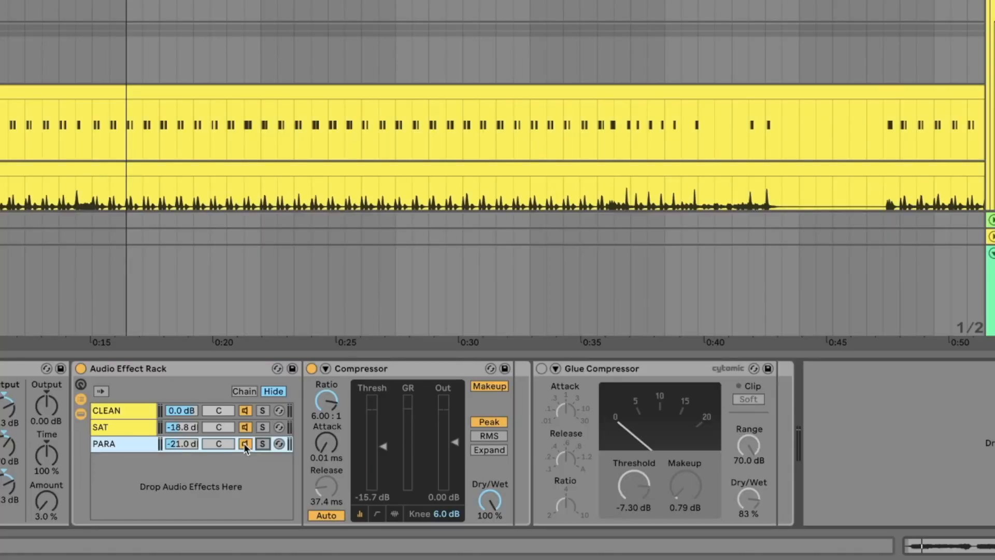
left_click(245, 442)
left_click(244, 443)
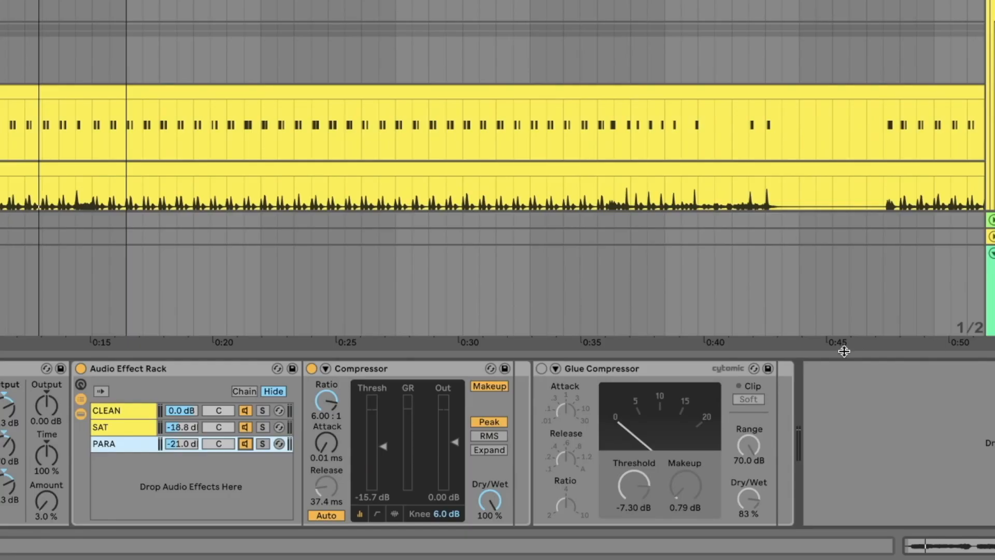
Select the Glue Compressor after the parallel rack on the drum bus.
left_click(589, 370)
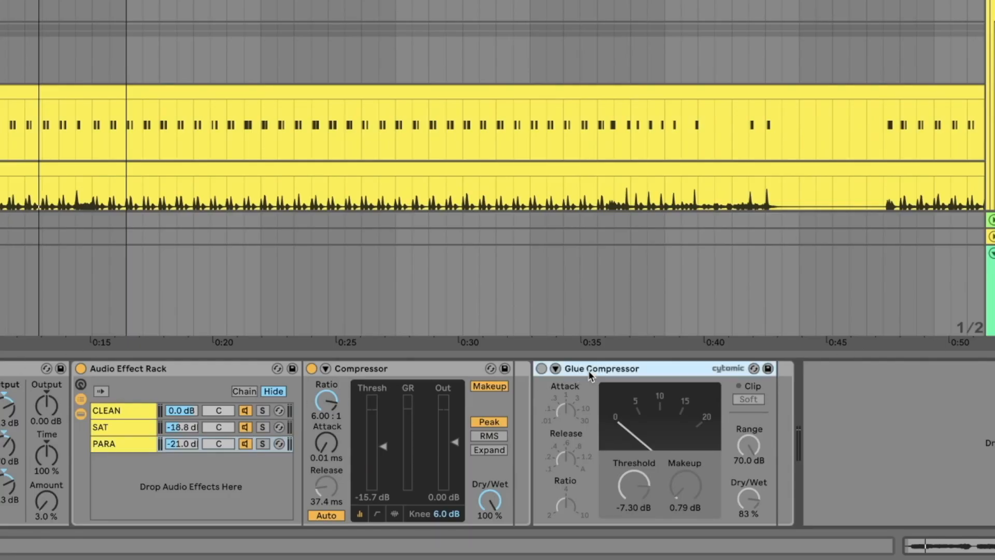